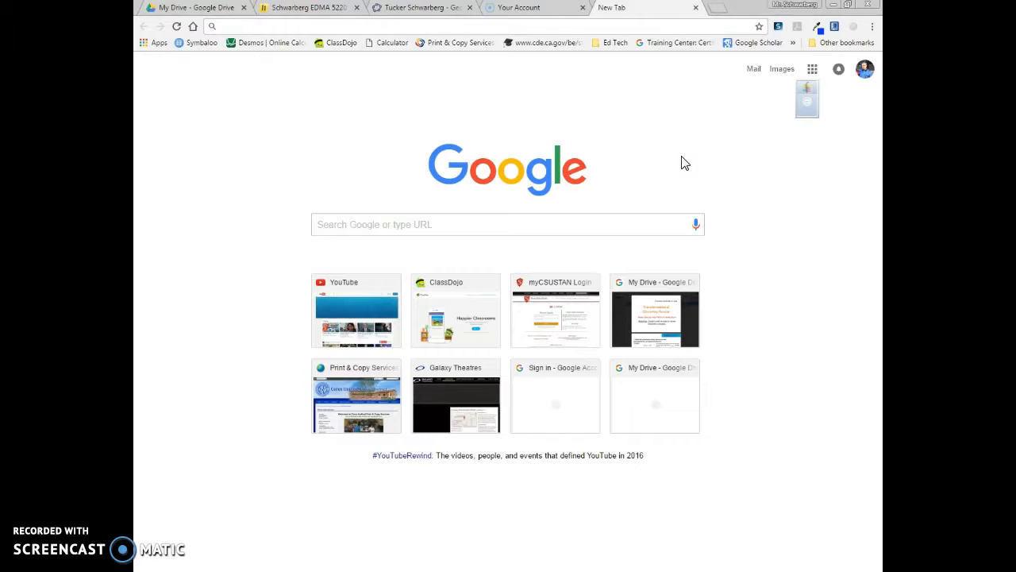
# Open the Period 4 Comparing Data of Groups Poster Project 2016 (Responses) sheet from the 2016 - 2017 Integrated Math 1 PLC class at classroom.google.com
pyautogui.click(691, 159)
pyautogui.click(699, 166)
pyautogui.write('classroom.google.com/h')
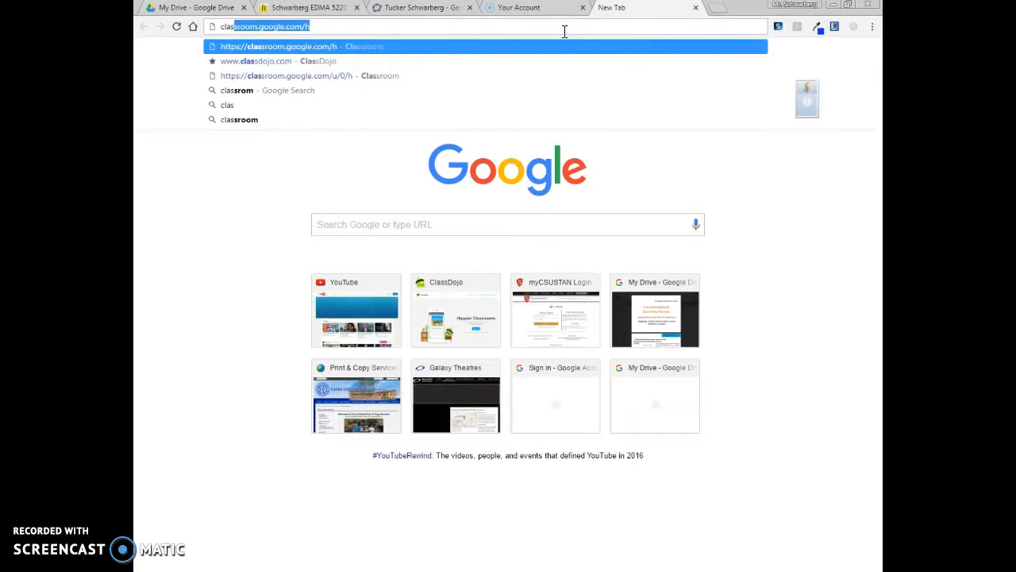
pyautogui.press('Return')
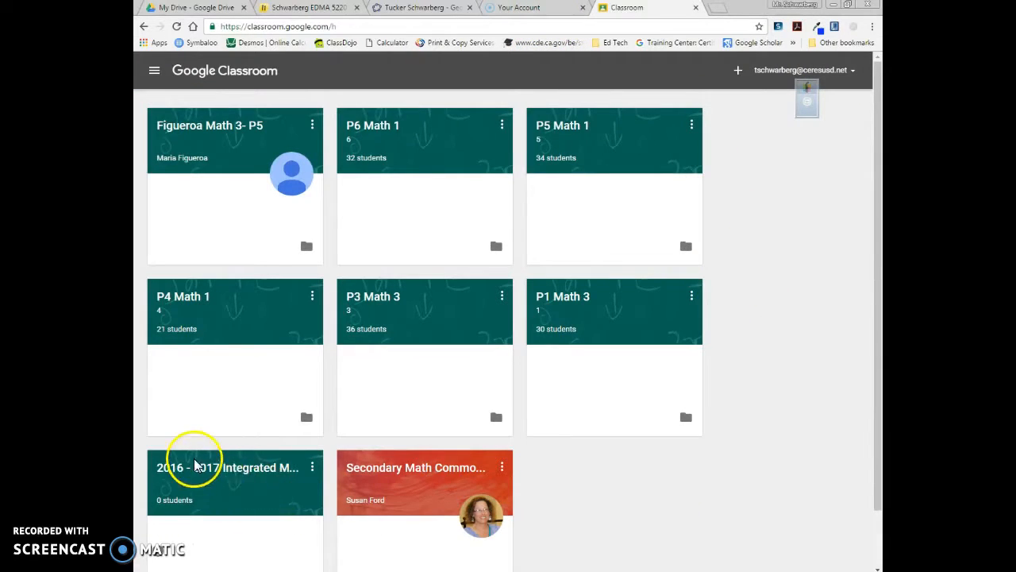
pyautogui.click(270, 474)
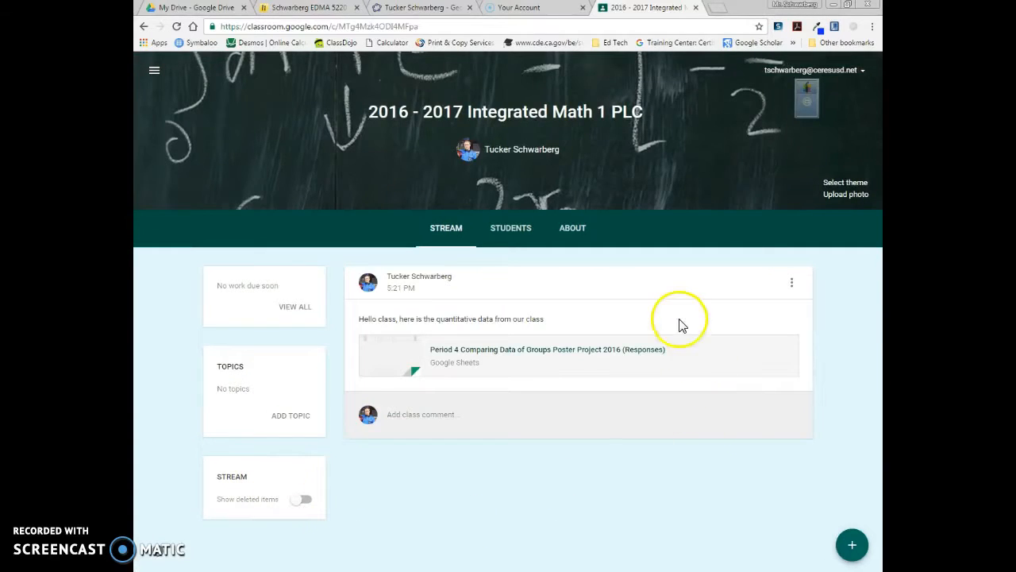
pyautogui.click(539, 357)
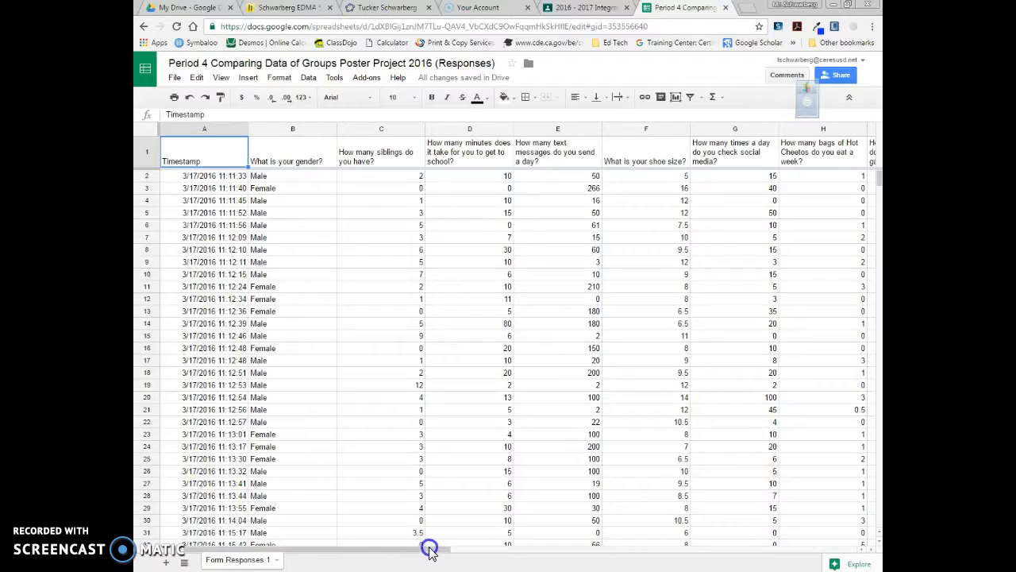
# Move the "How many hours a week do you play sports?" column directly after the gender column, as column C
pyautogui.moveTo(429, 551); pyautogui.dragTo(479, 553)
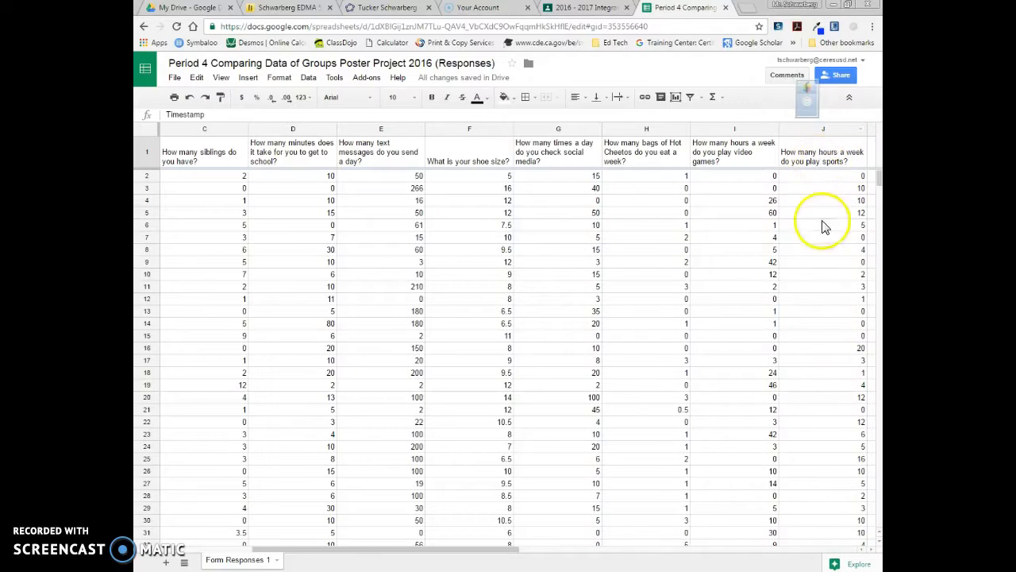
pyautogui.click(826, 128)
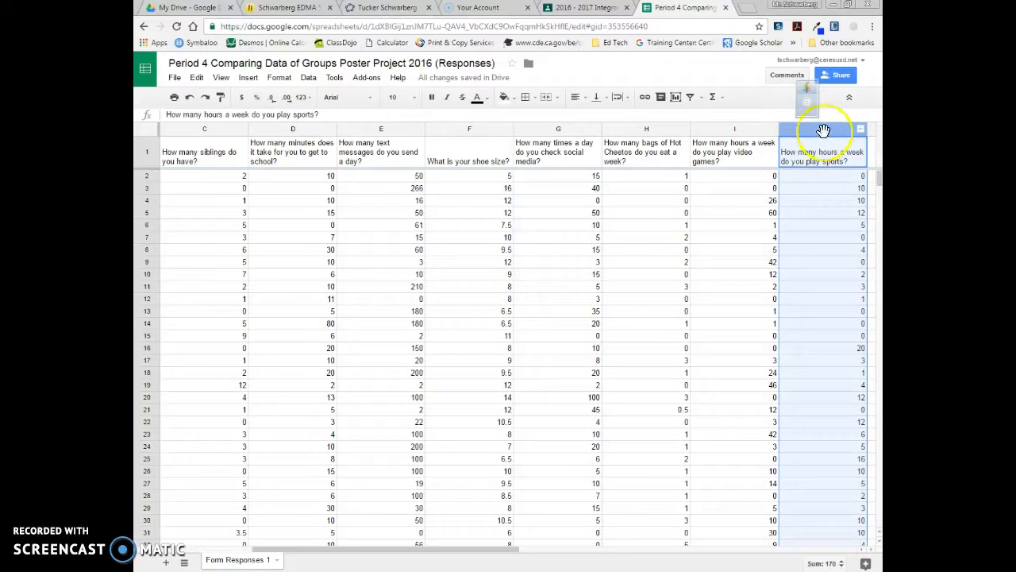
pyautogui.click(736, 129)
pyautogui.click(807, 130)
pyautogui.click(736, 128)
pyautogui.click(821, 130)
pyautogui.click(826, 130)
pyautogui.moveTo(826, 129); pyautogui.dragTo(393, 141)
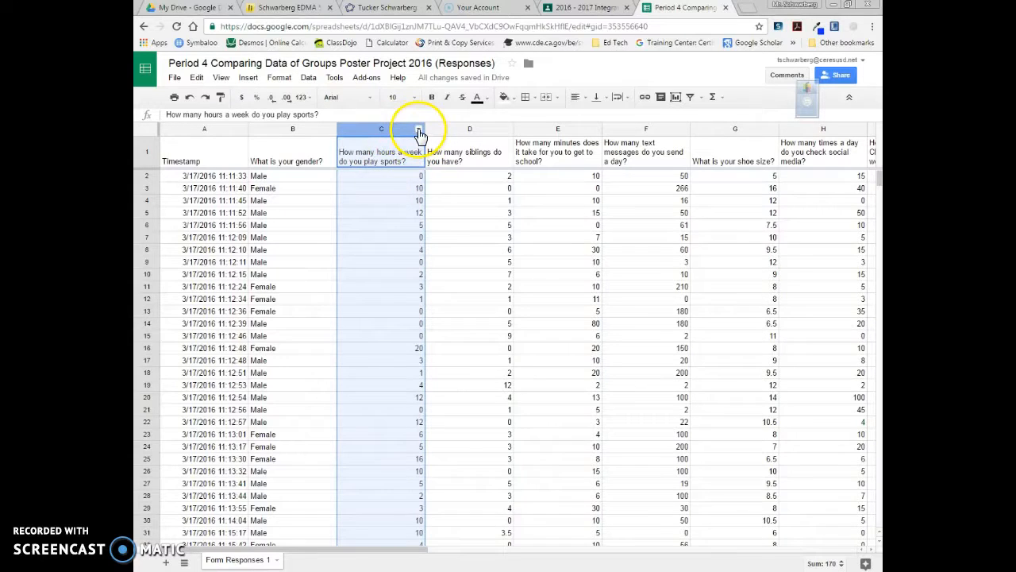
# Sort the sheet A → Z by the weekly sports hours in column C
pyautogui.click(419, 131)
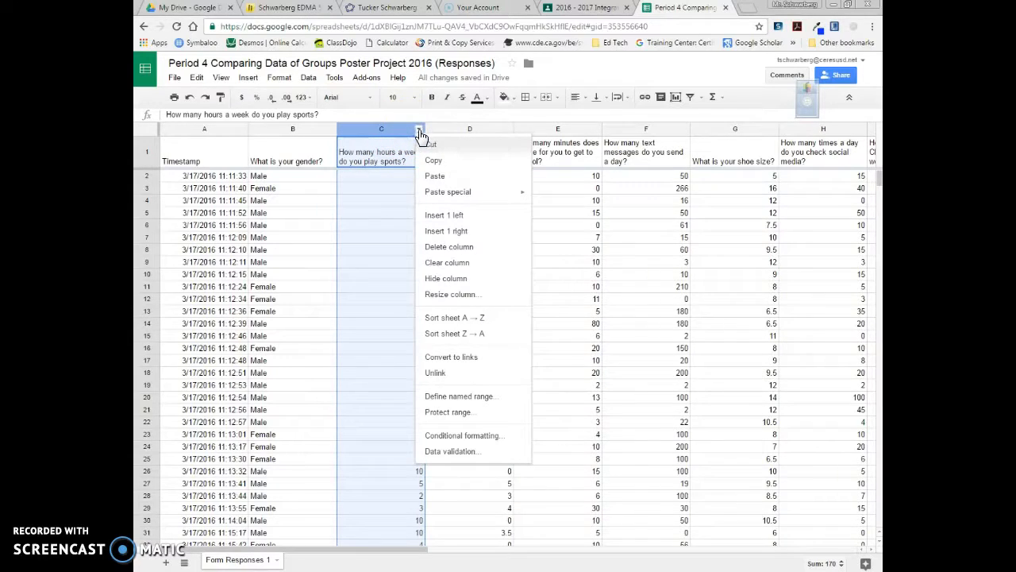
pyautogui.click(457, 320)
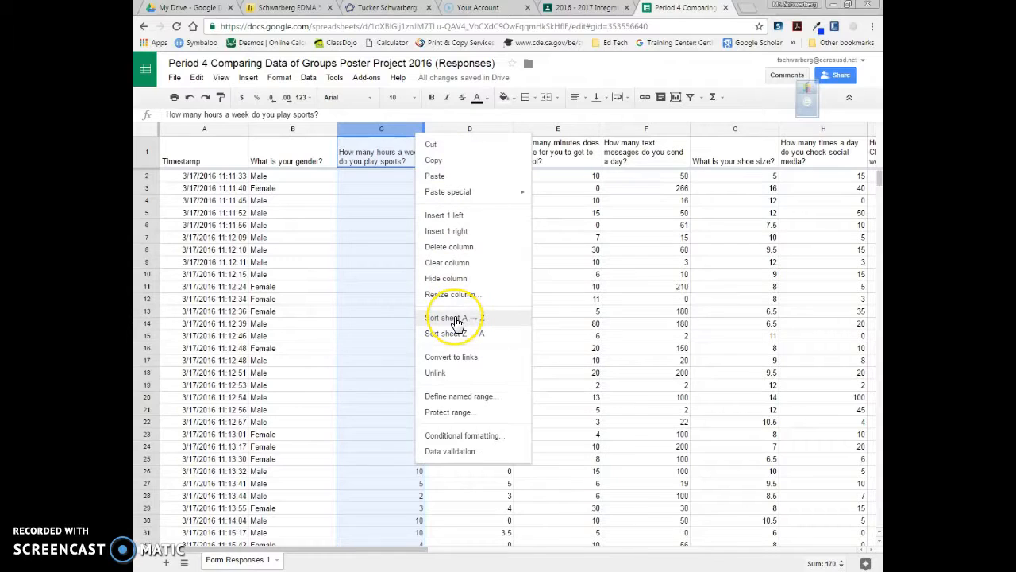
pyautogui.click(457, 320)
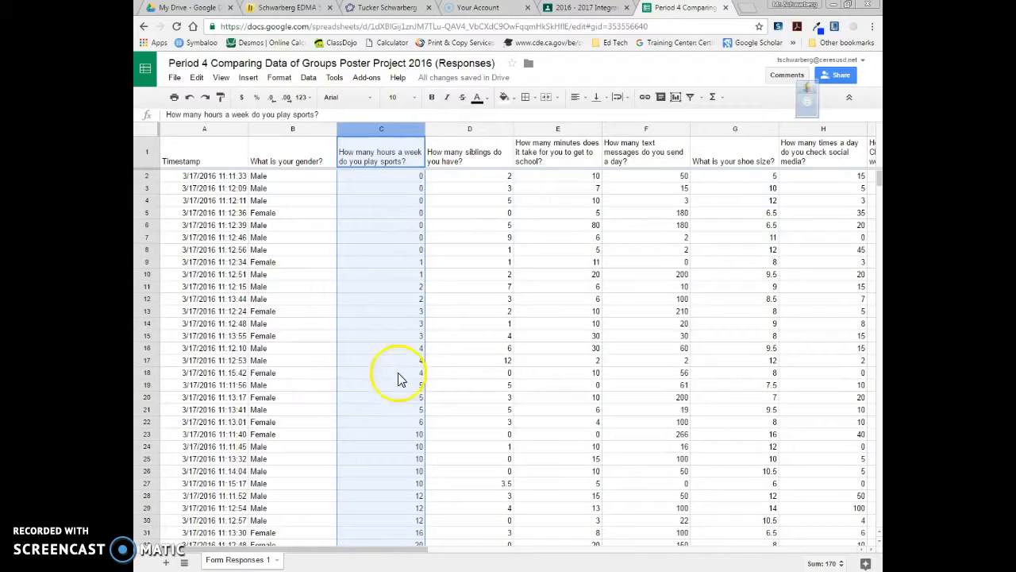
# Sort the sheet A → Z by the gender column and copy the female students' sports hours in C2:C11
pyautogui.click(293, 130)
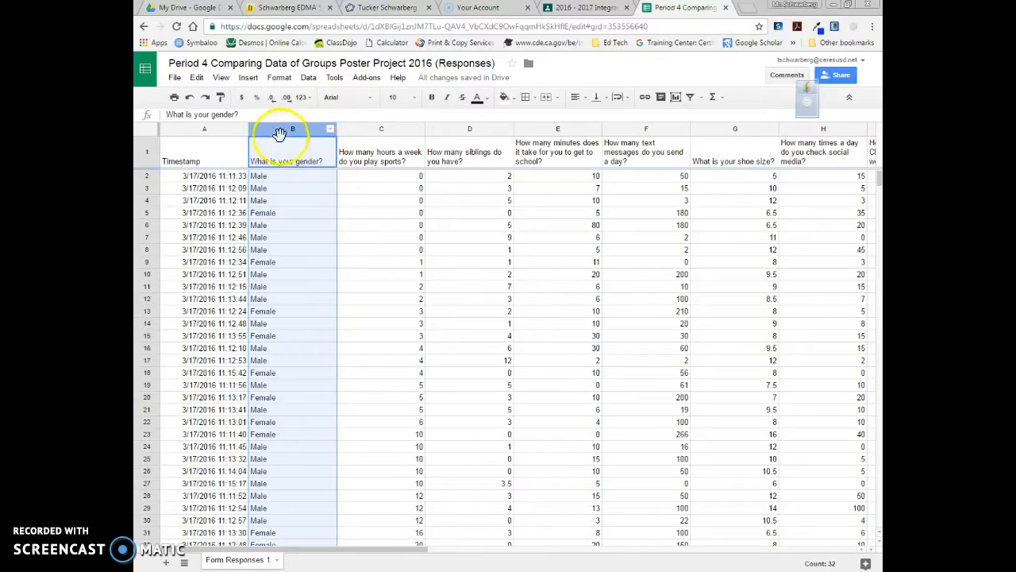
pyautogui.click(331, 131)
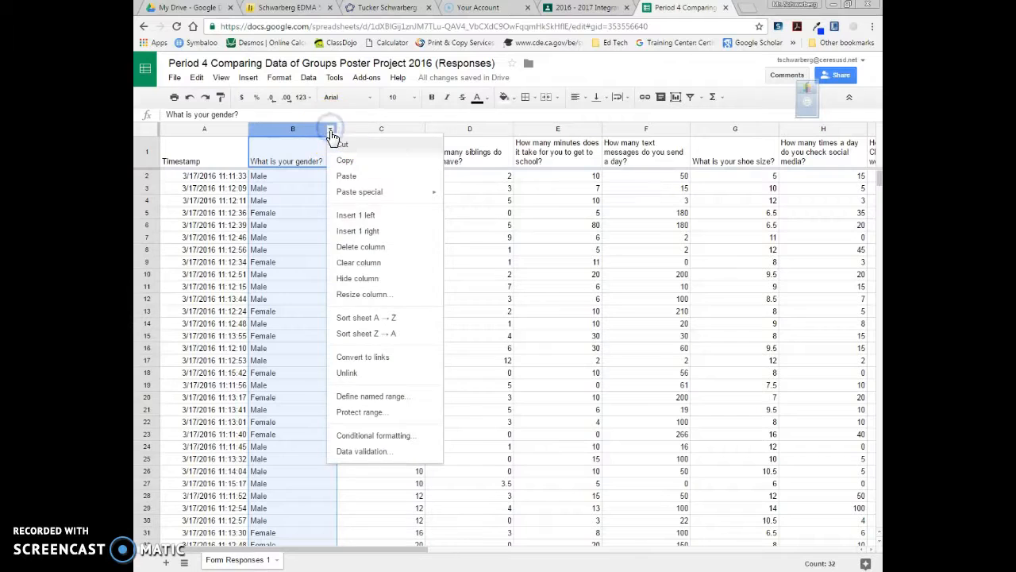
pyautogui.click(375, 319)
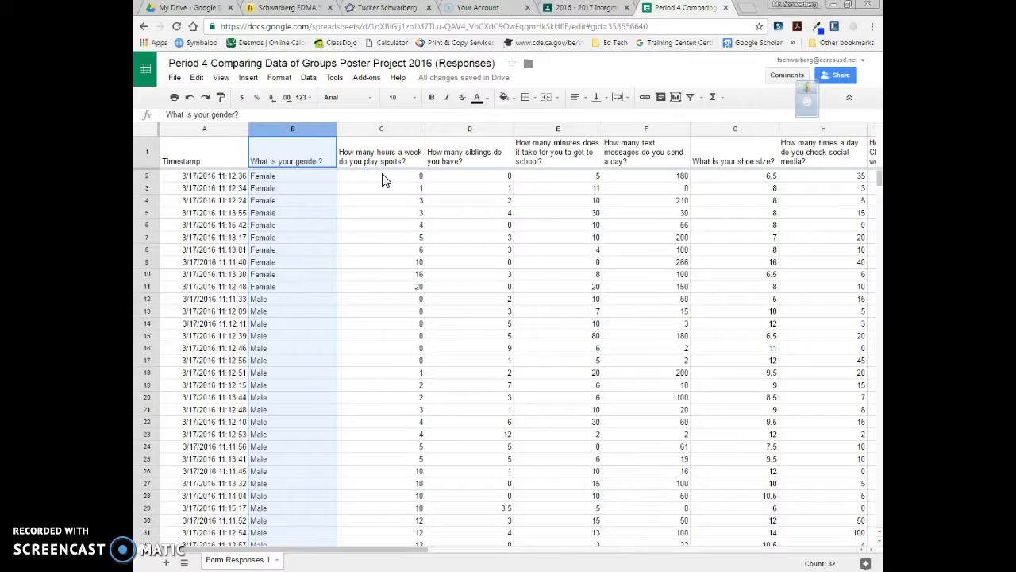
pyautogui.click(382, 177)
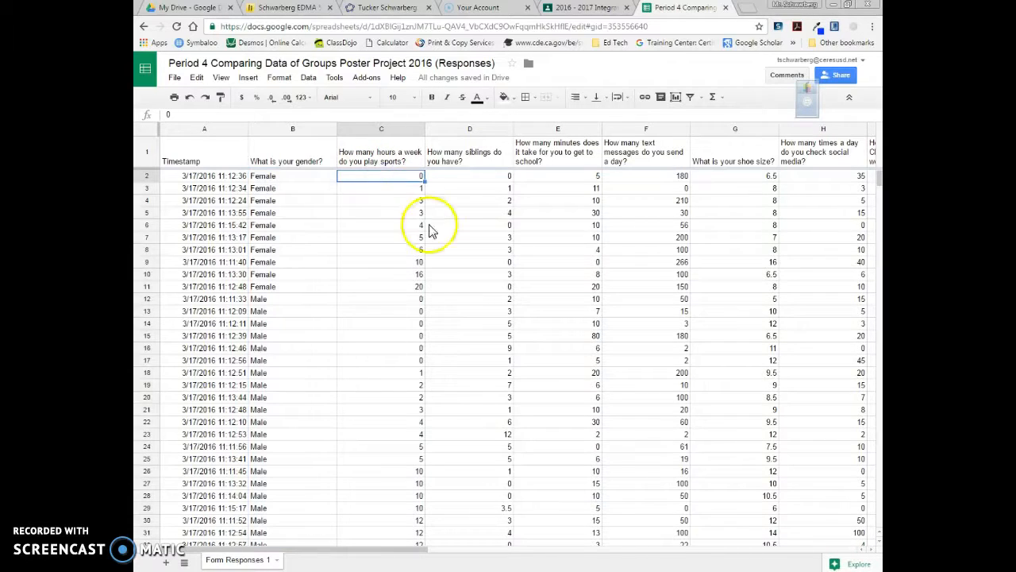
pyautogui.click(416, 287)
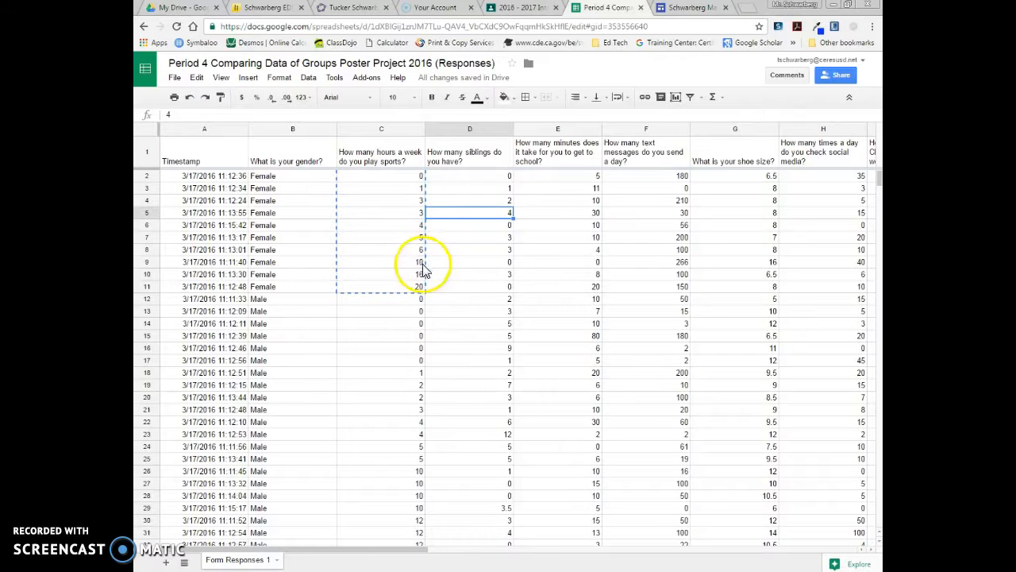
# Open geogebra.org in a new browser tab and sign in with the Google account
pyautogui.click(751, 10)
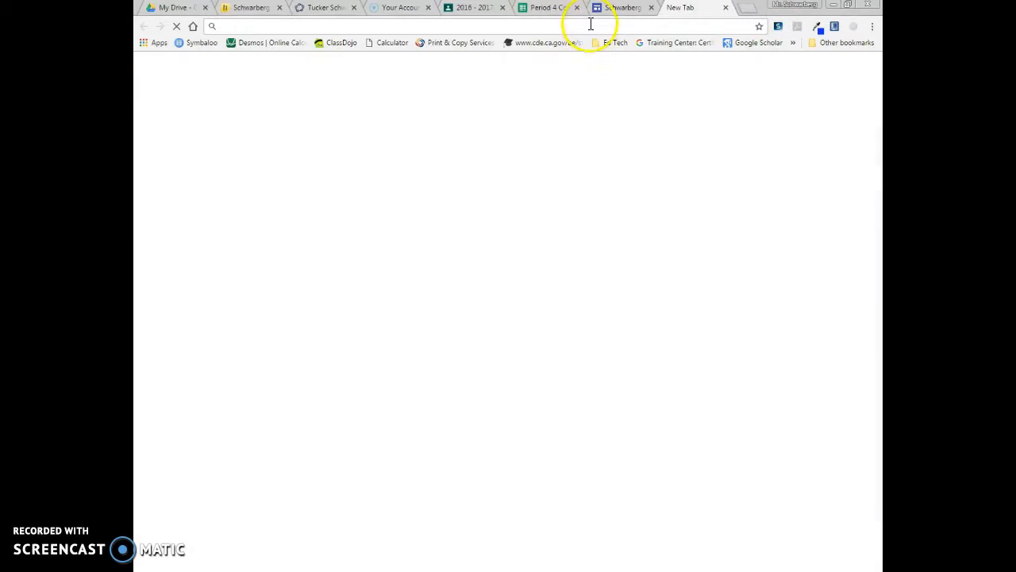
pyautogui.write('Ge')
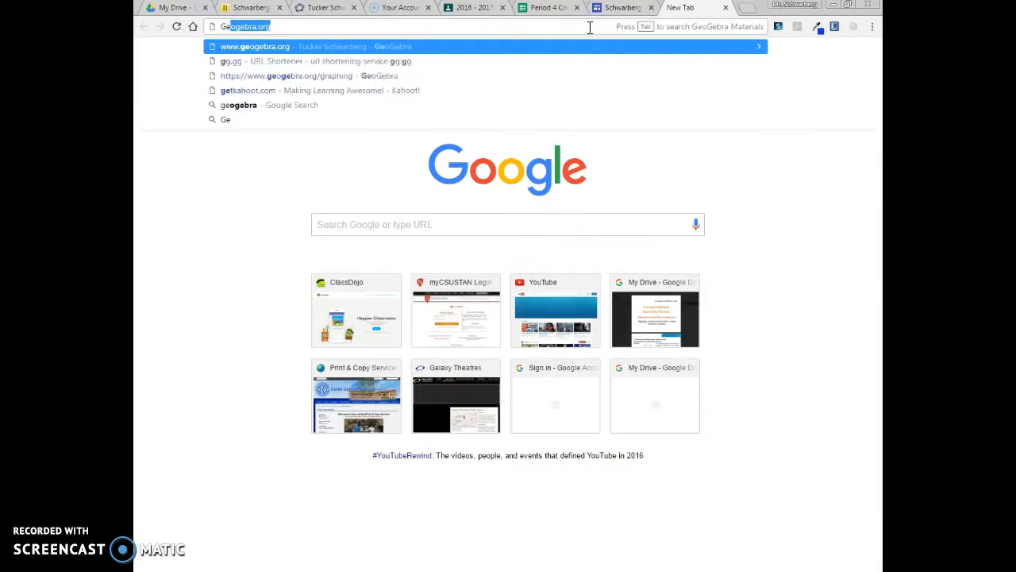
pyautogui.write('ogebra.org')
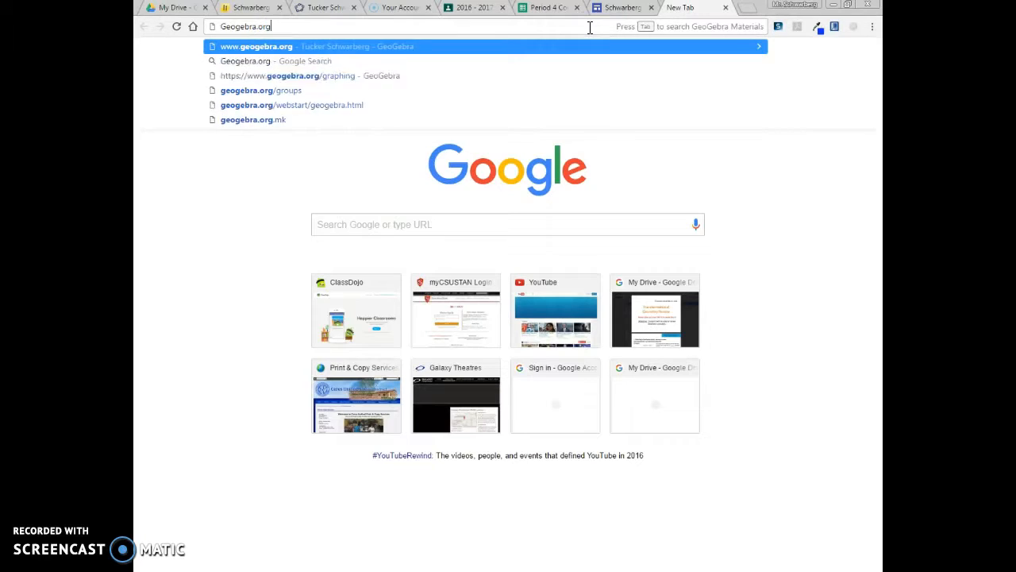
pyautogui.press('Return')
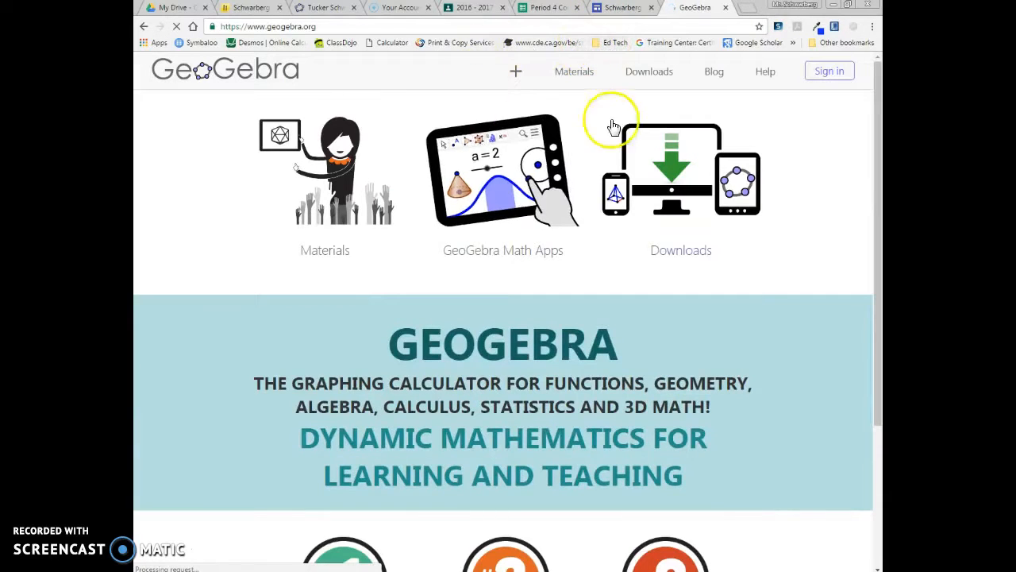
pyautogui.click(833, 77)
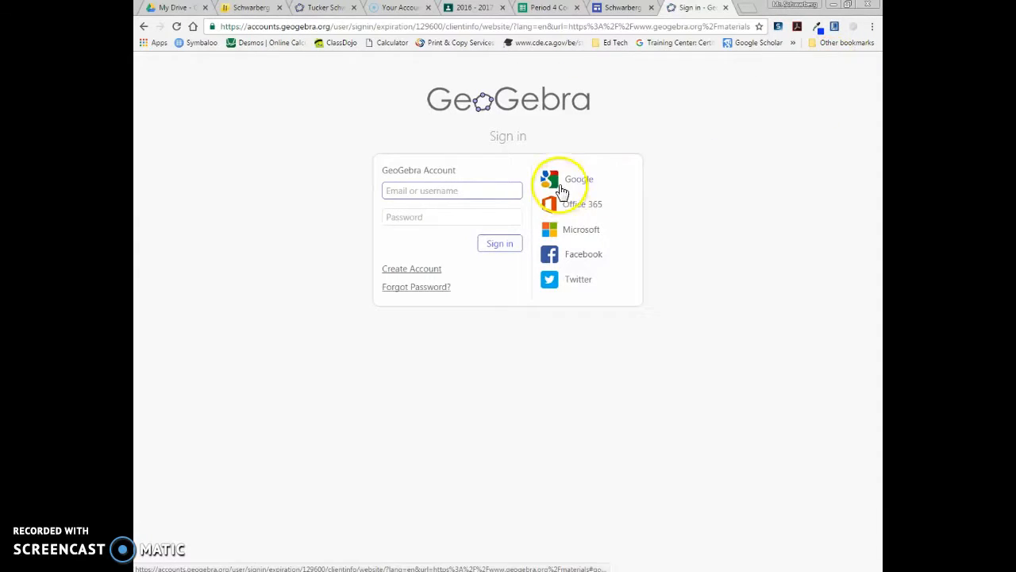
pyautogui.click(584, 182)
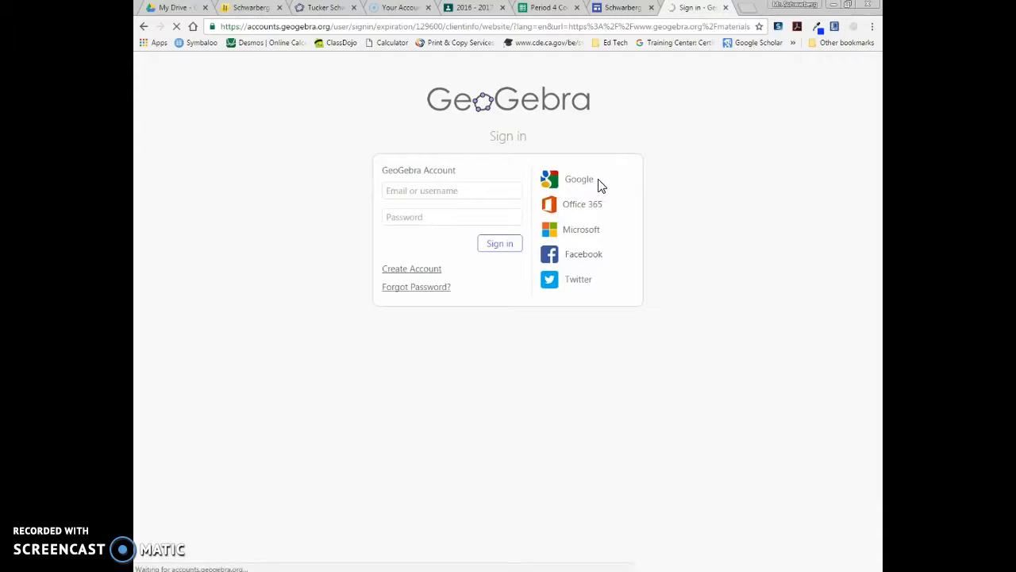
pyautogui.click(601, 208)
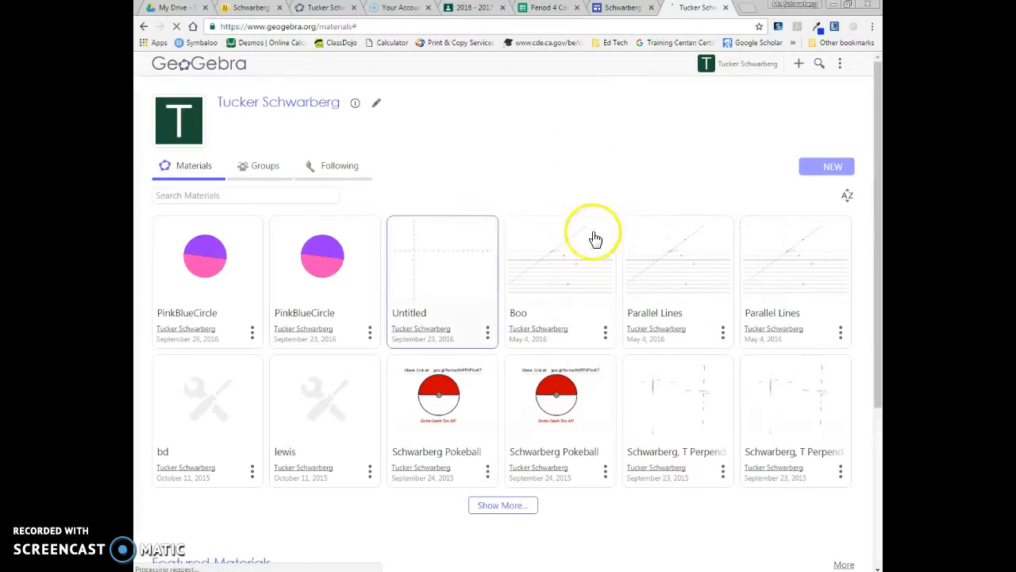
# Start a new GeoGebra file with the Spreadsheet app
pyautogui.click(800, 65)
pyautogui.click(780, 94)
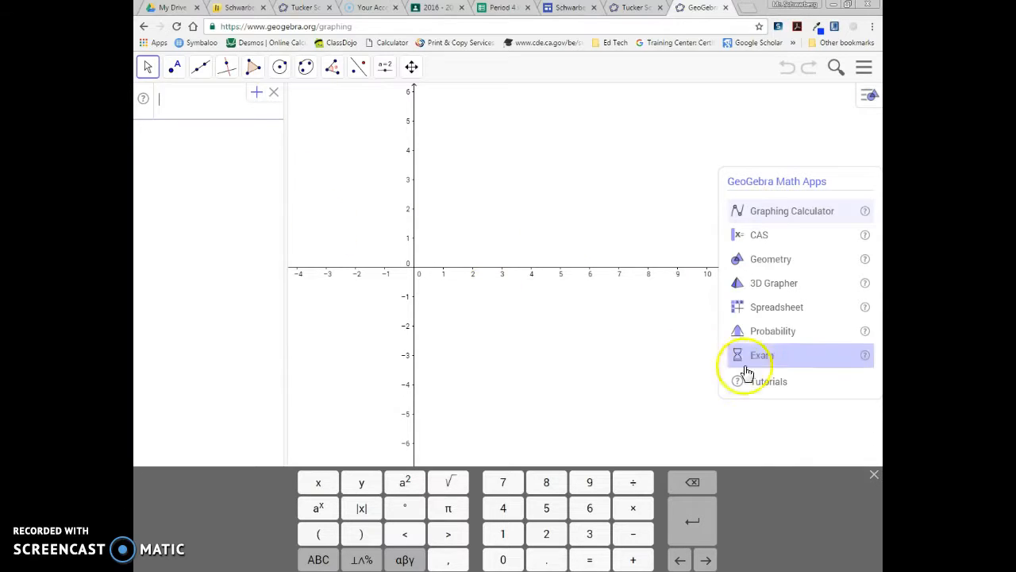
pyautogui.click(789, 310)
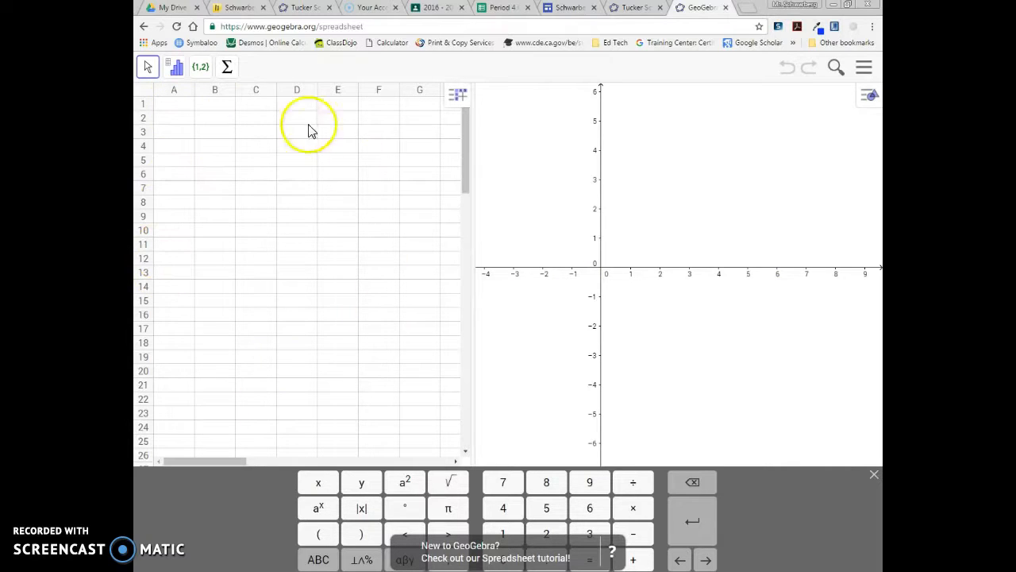
# Copy the female sports hours in C2:C11 of the Period 4 response sheet and try to paste them into cell A1 of the GeoGebra spreadsheet
pyautogui.click(502, 8)
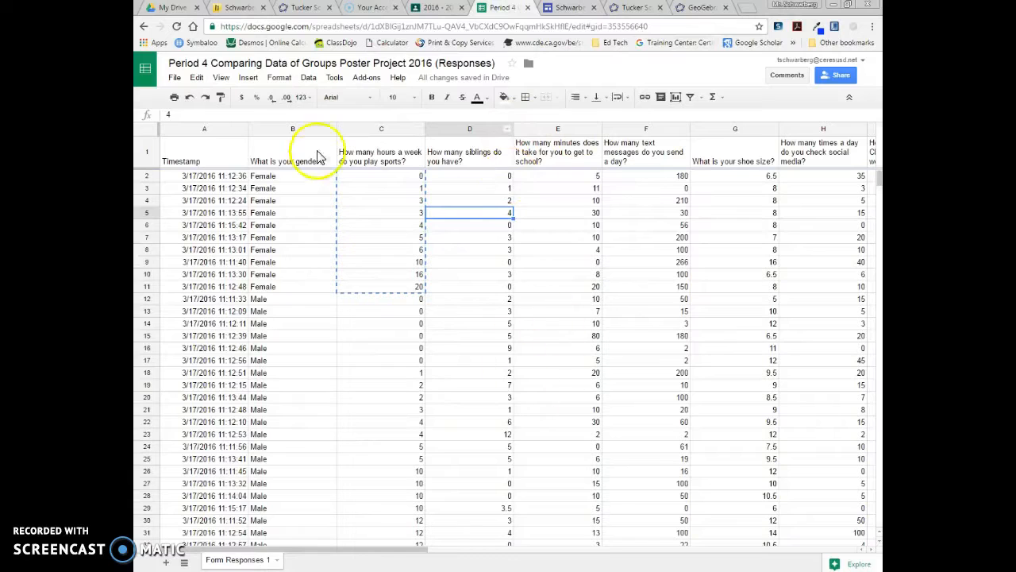
pyautogui.click(391, 177)
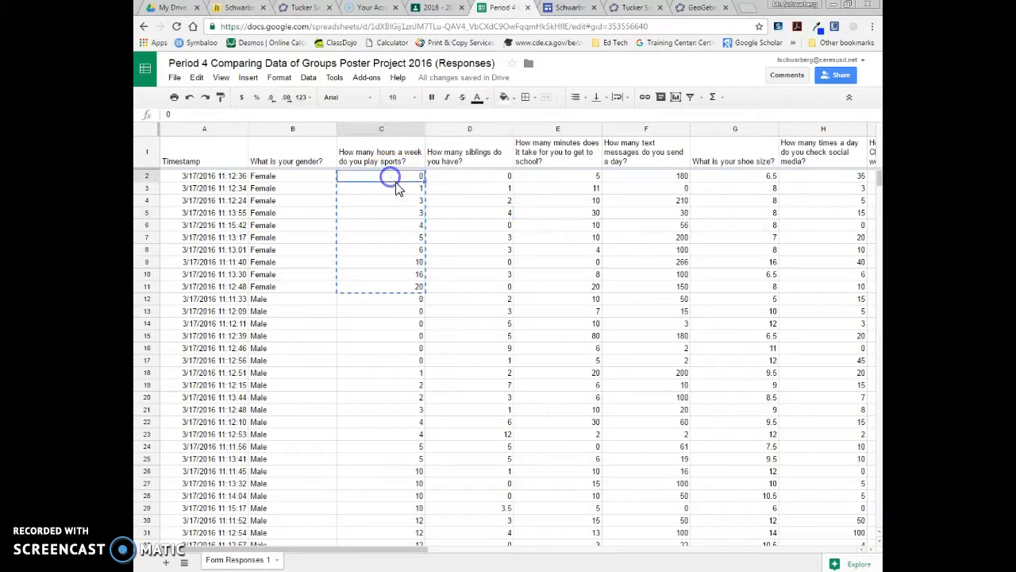
pyautogui.moveTo(403, 180); pyautogui.dragTo(401, 289)
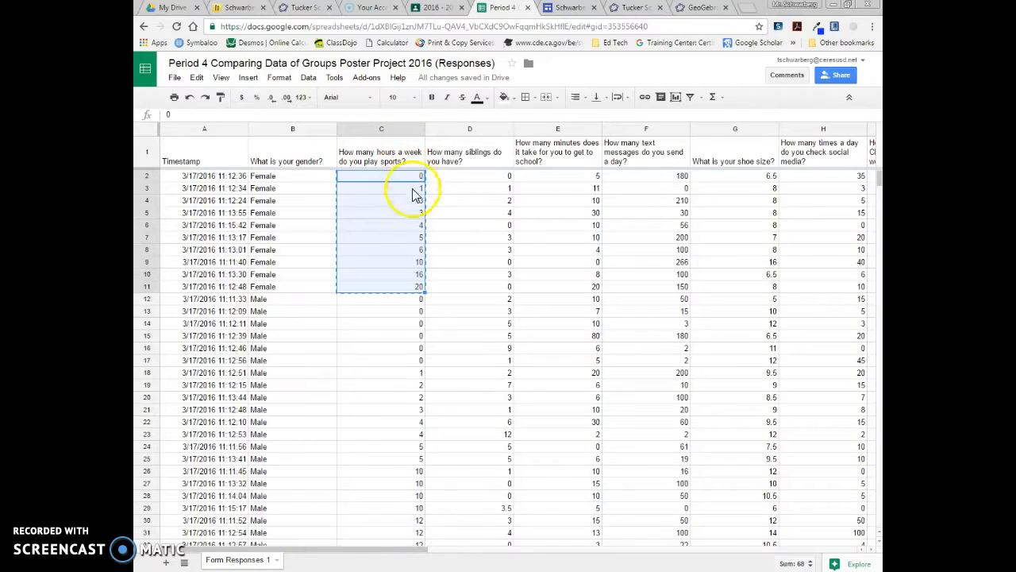
pyautogui.rightClick(388, 263)
pyautogui.click(407, 286)
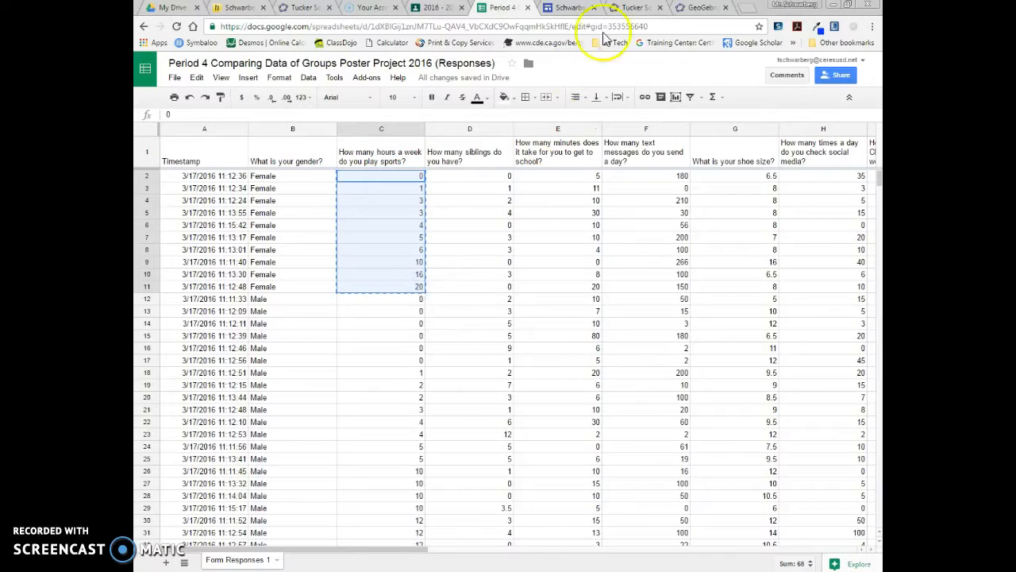
pyautogui.click(698, 9)
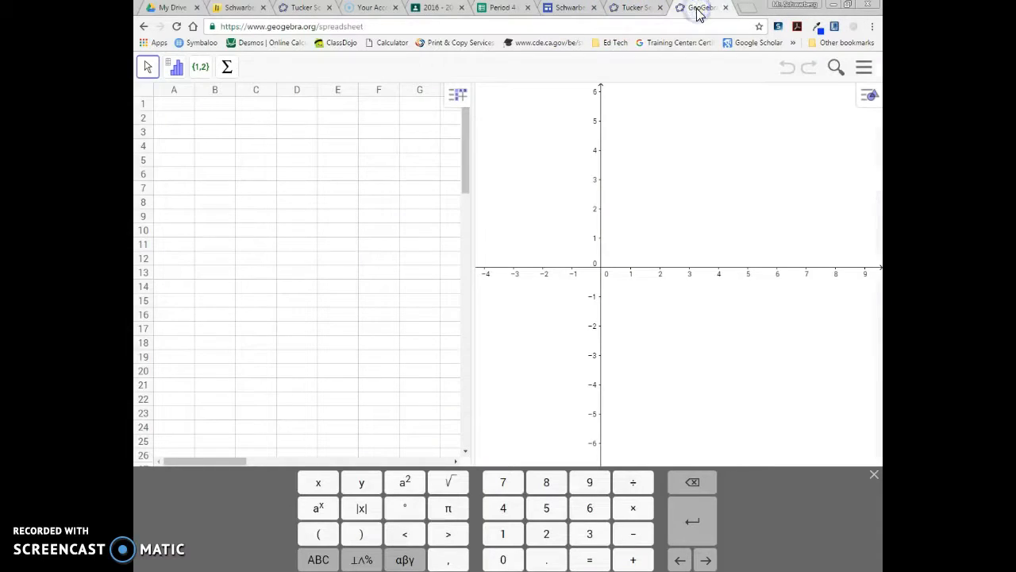
pyautogui.click(169, 104)
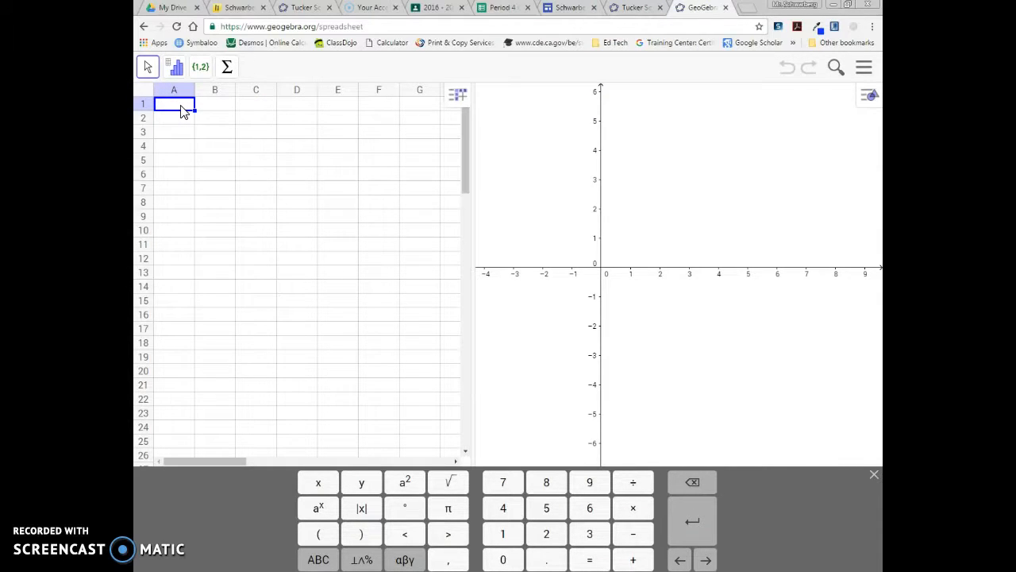
pyautogui.rightClick(181, 111)
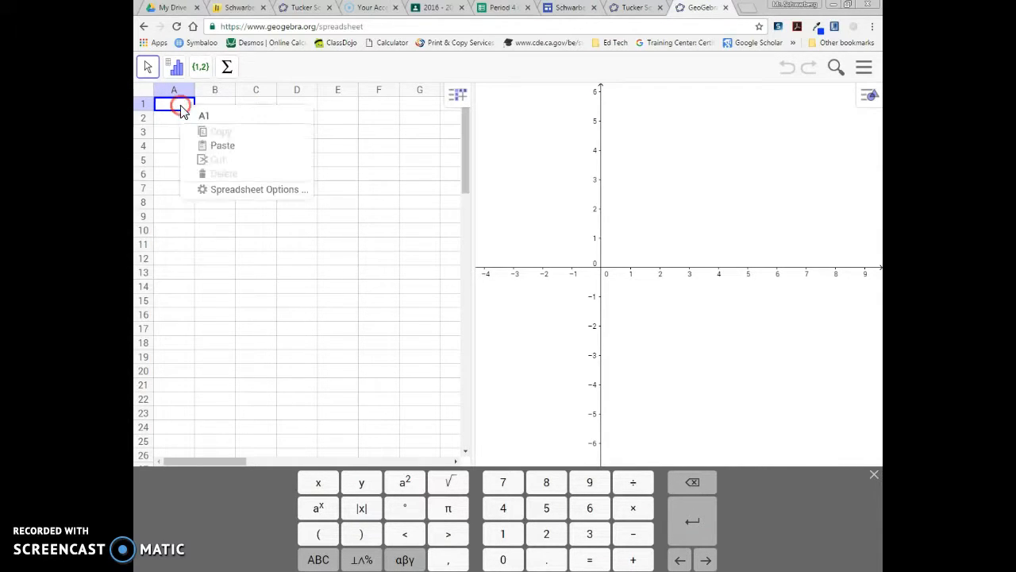
pyautogui.click(230, 145)
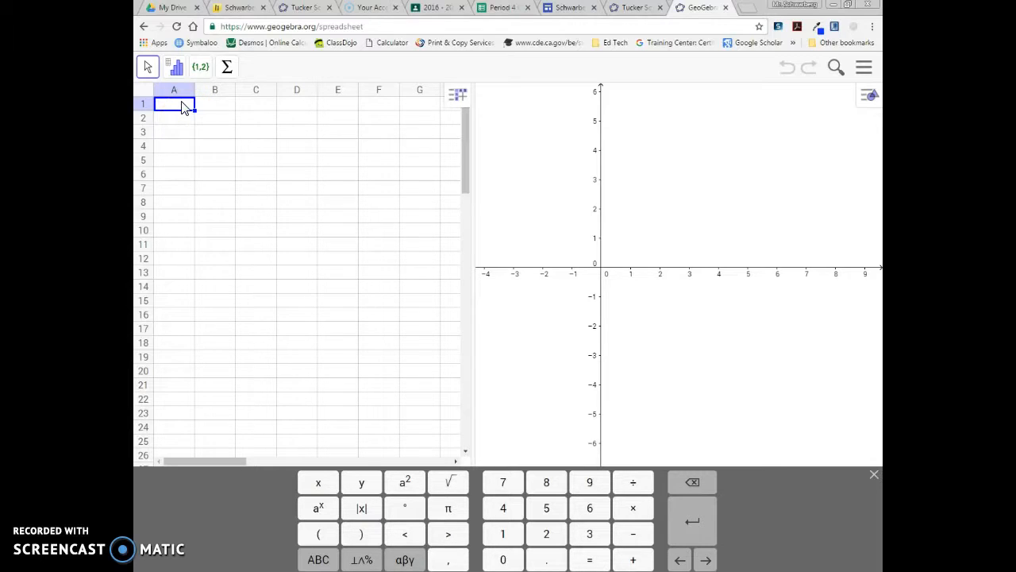
# Recopy C2:C11 from the Period 4 response sheet and paste the values into column A of the GeoGebra spreadsheet, starting at A1
pyautogui.click(617, 10)
pyautogui.click(508, 7)
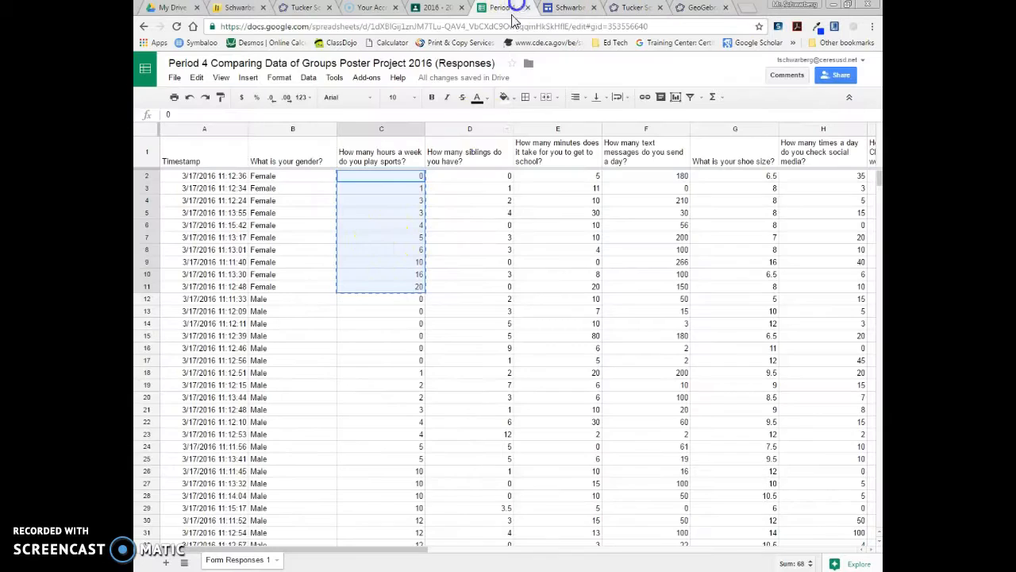
pyautogui.rightClick(365, 230)
pyautogui.click(380, 179)
pyautogui.moveTo(380, 181); pyautogui.dragTo(379, 291)
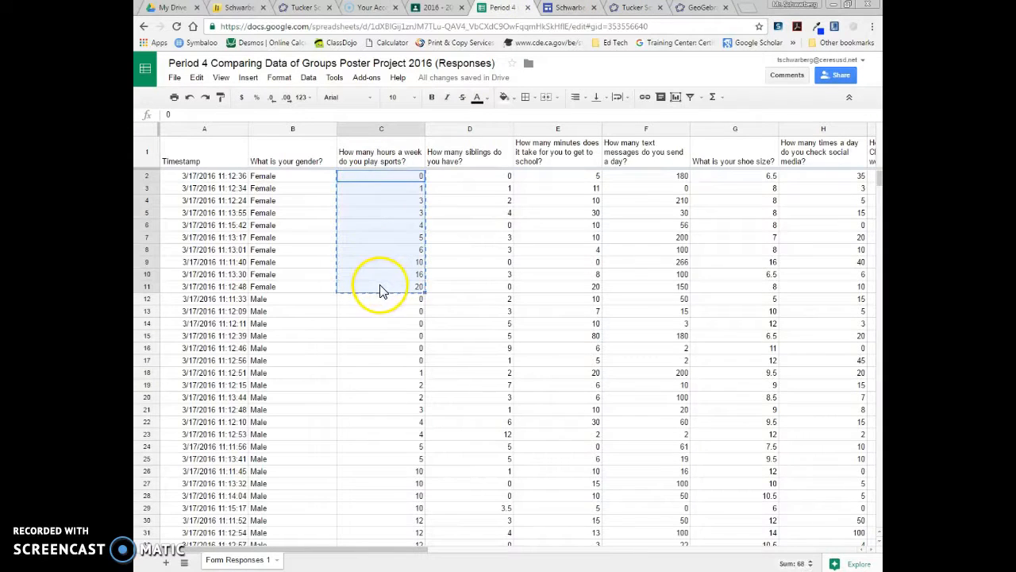
pyautogui.click(699, 8)
pyautogui.click(181, 110)
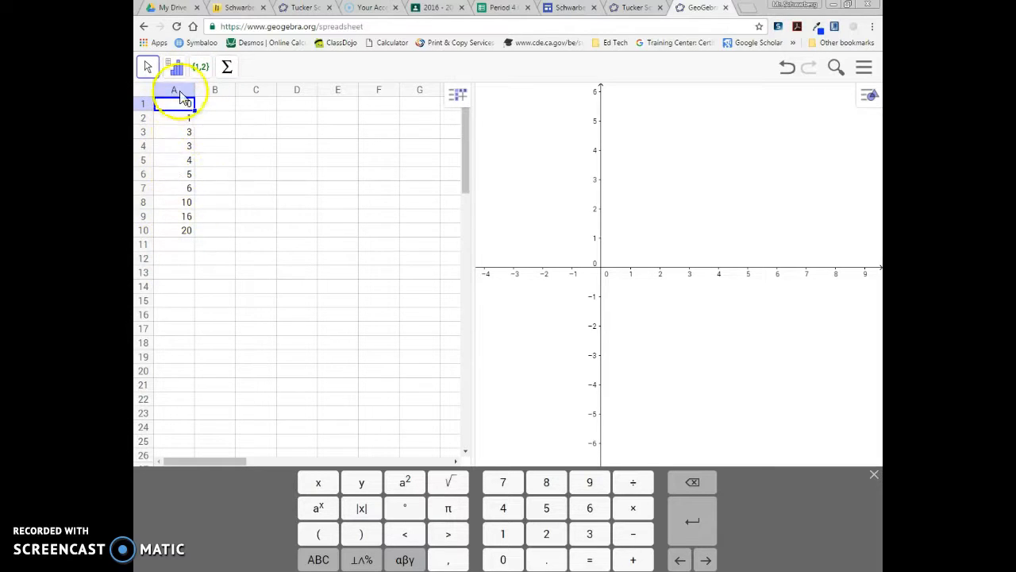
# Copy the male sports hours in C12:C32 of the Period 4 response sheet and paste them into column B of the GeoGebra spreadsheet, starting at B1
pyautogui.click(225, 105)
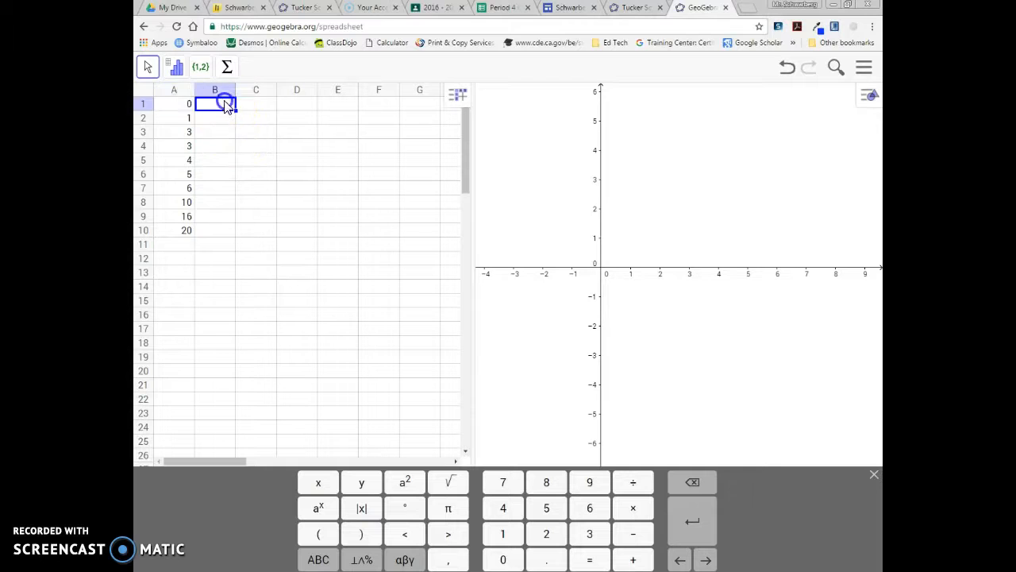
pyautogui.click(495, 8)
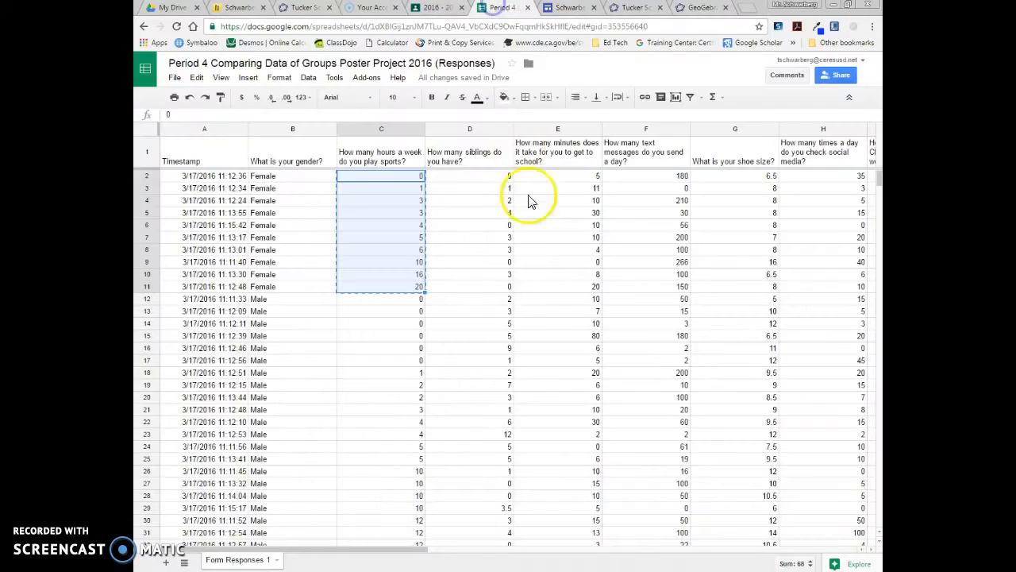
pyautogui.hotkey('ctrl', 'c')
pyautogui.click(443, 265)
pyautogui.scroll(-2, 397, 324)
pyautogui.click(406, 226)
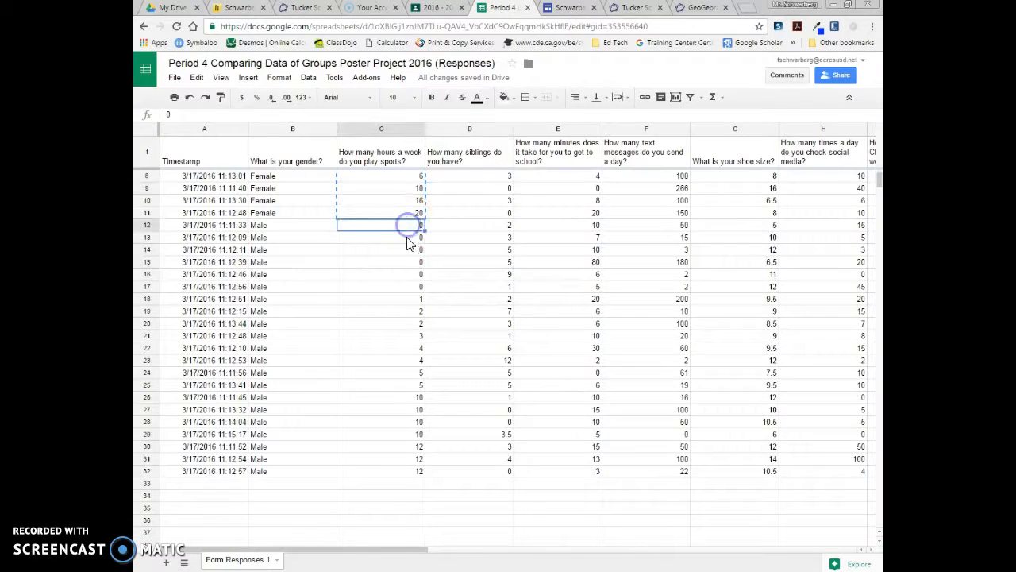
pyautogui.moveTo(403, 230); pyautogui.dragTo(411, 475)
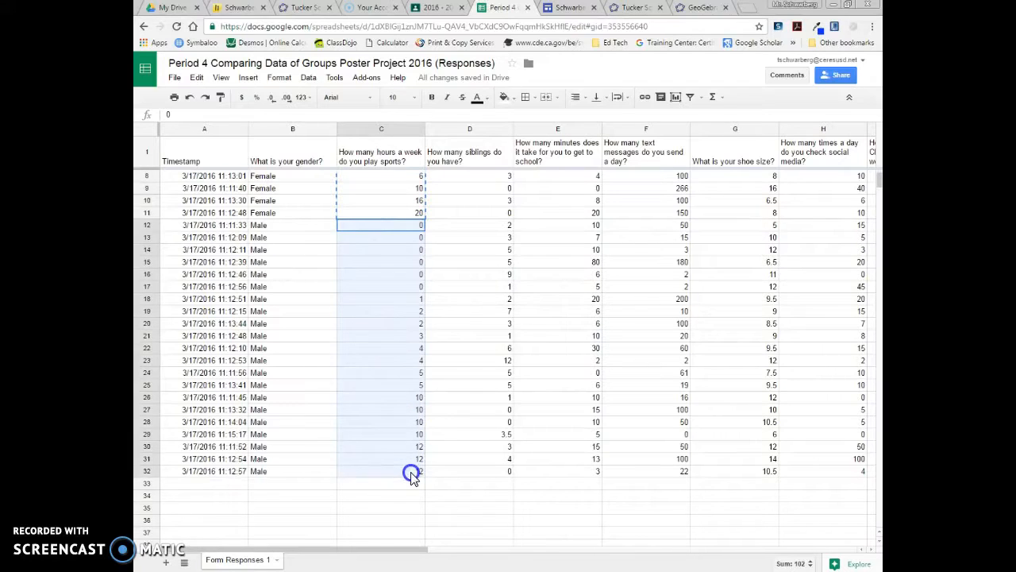
pyautogui.rightClick(384, 315)
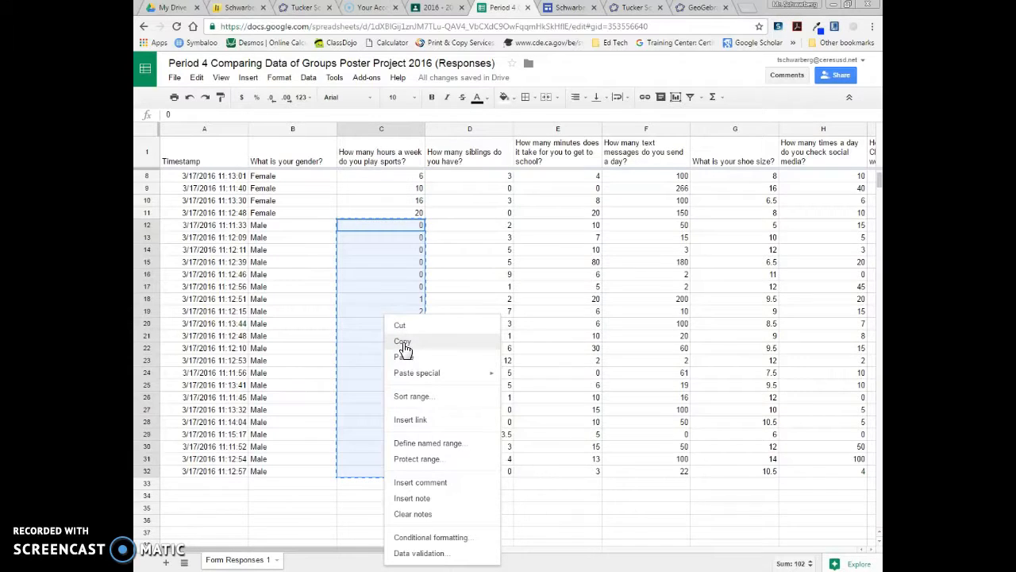
pyautogui.click(403, 342)
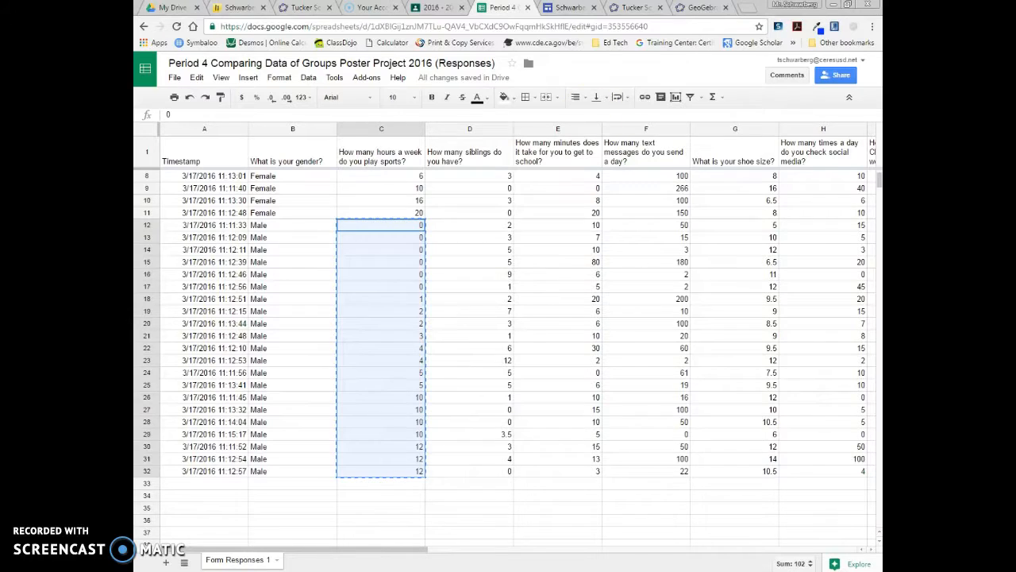
pyautogui.click(698, 8)
pyautogui.click(226, 110)
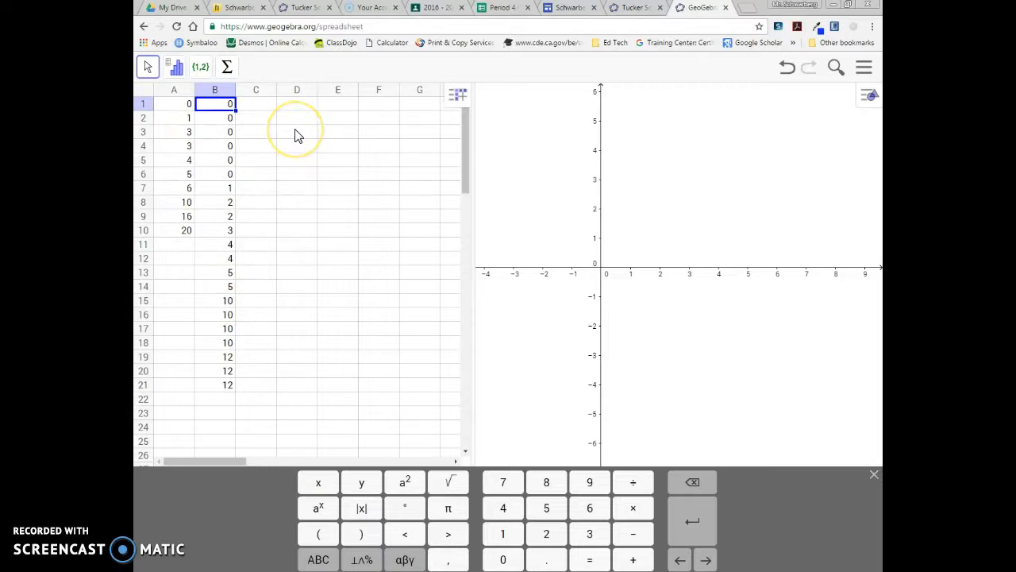
# Run a Multiple Variable Analysis on cells A1:B21 and export the resulting box plots as a picture
pyautogui.click(182, 106)
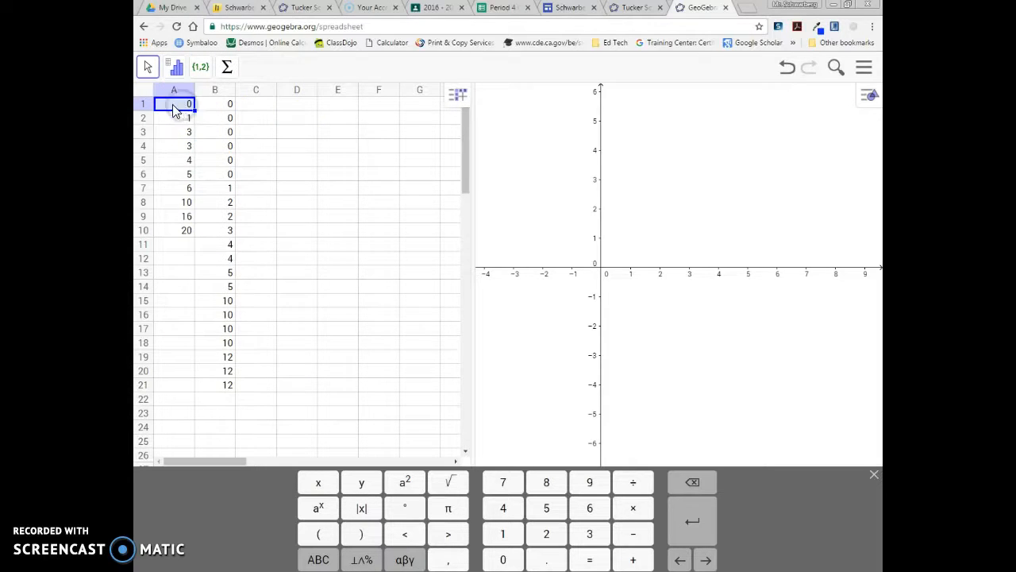
pyautogui.moveTo(185, 114); pyautogui.dragTo(224, 384)
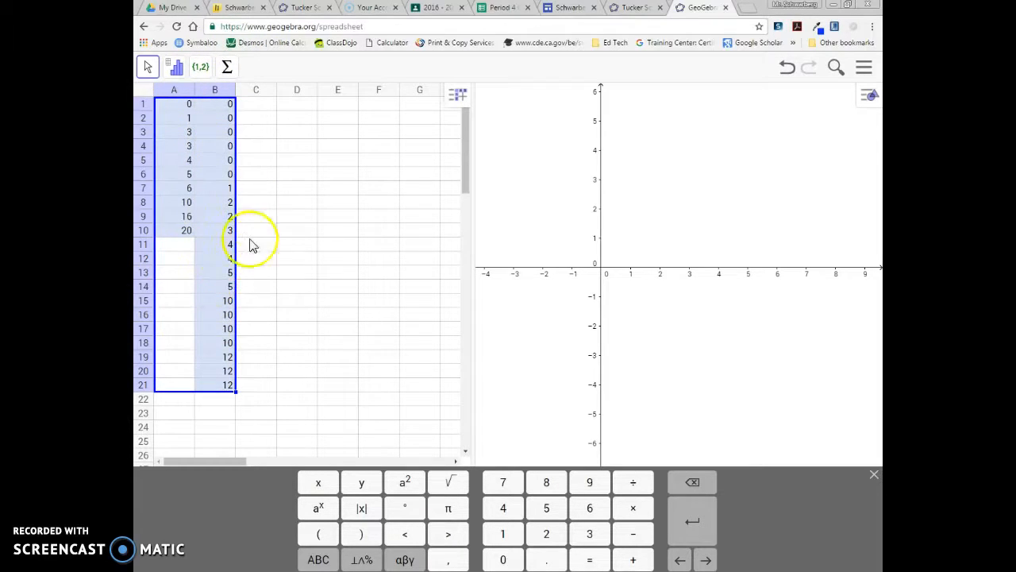
pyautogui.click(178, 68)
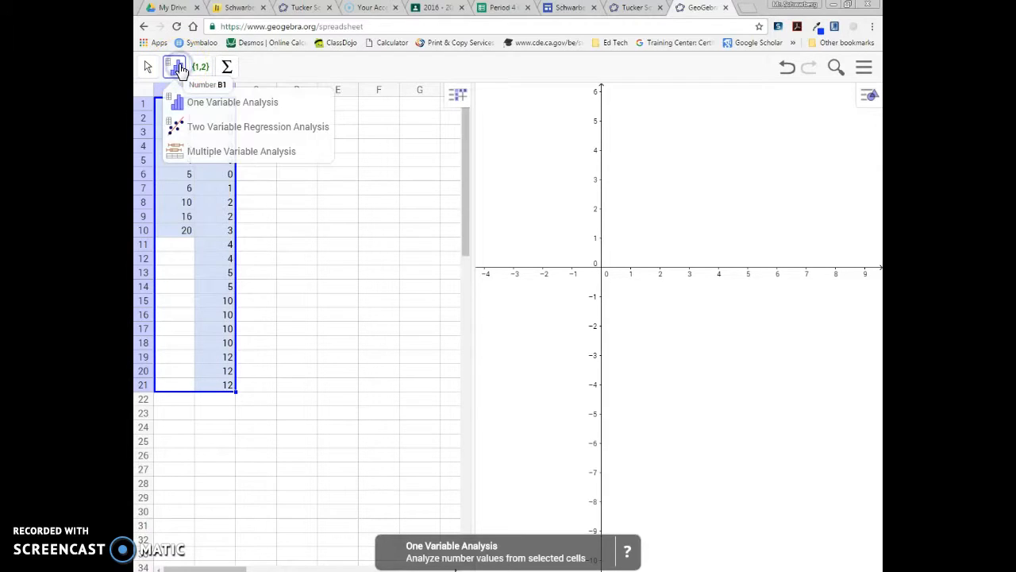
pyautogui.click(218, 153)
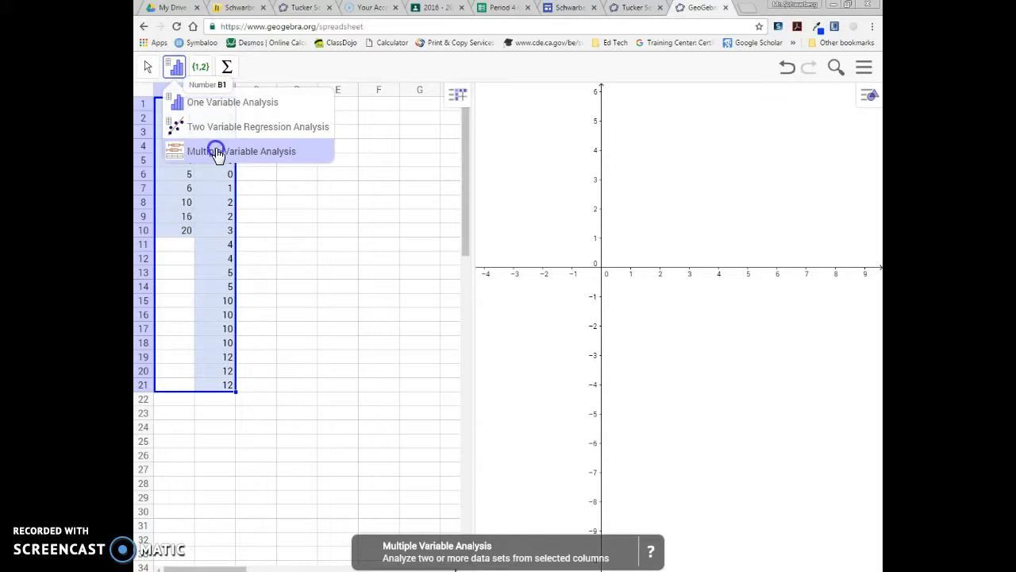
pyautogui.click(218, 152)
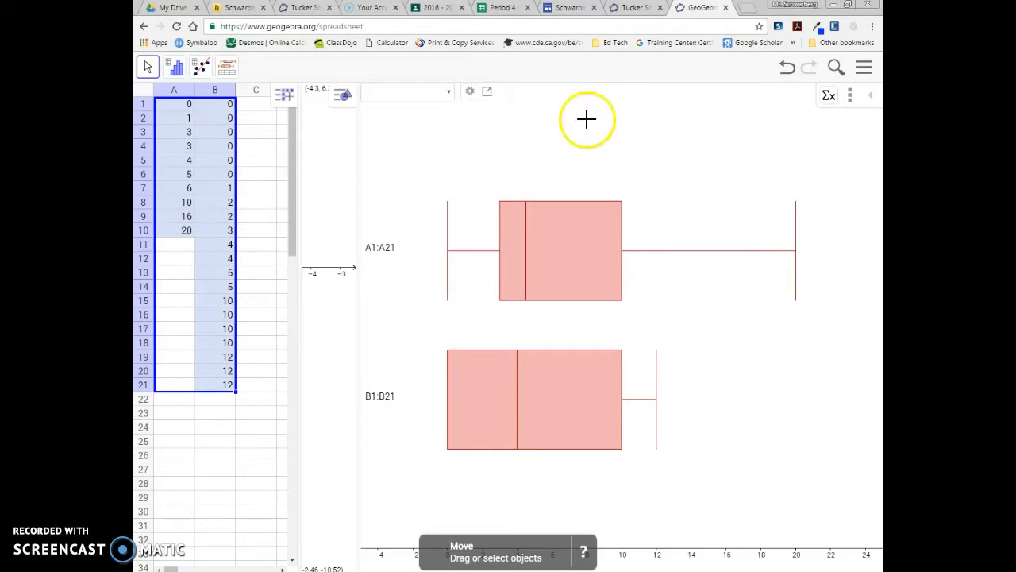
pyautogui.click(489, 94)
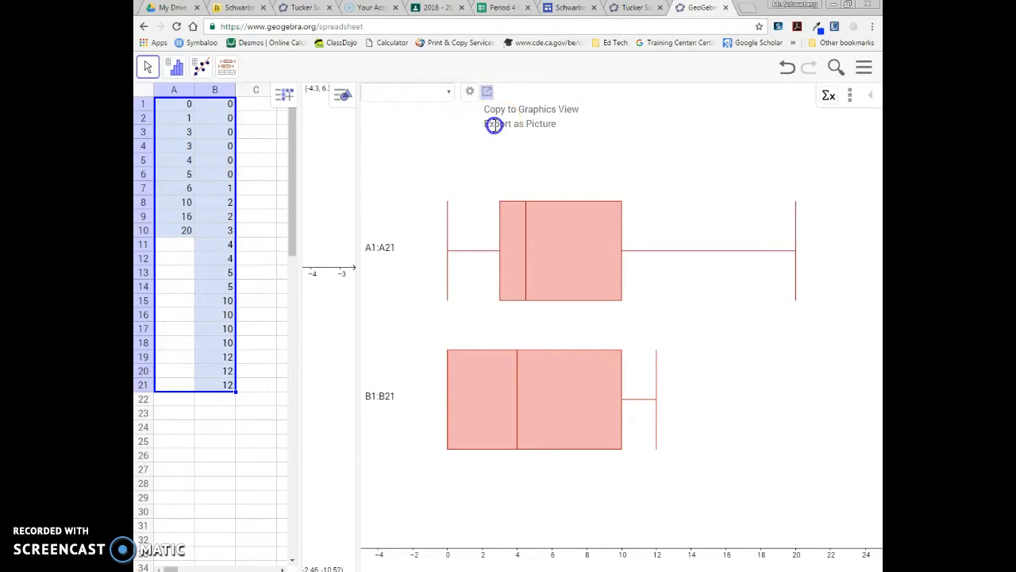
pyautogui.click(494, 124)
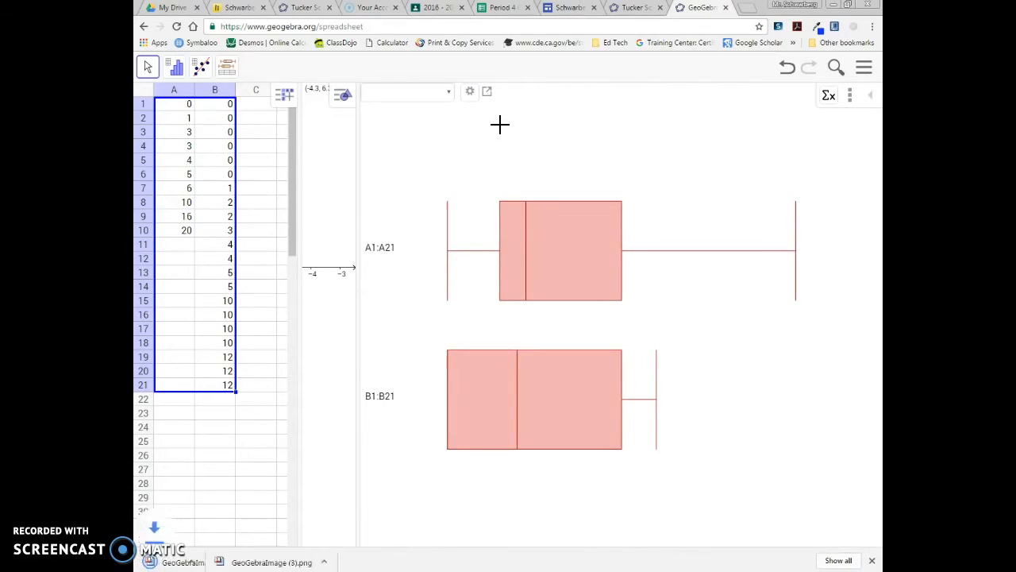